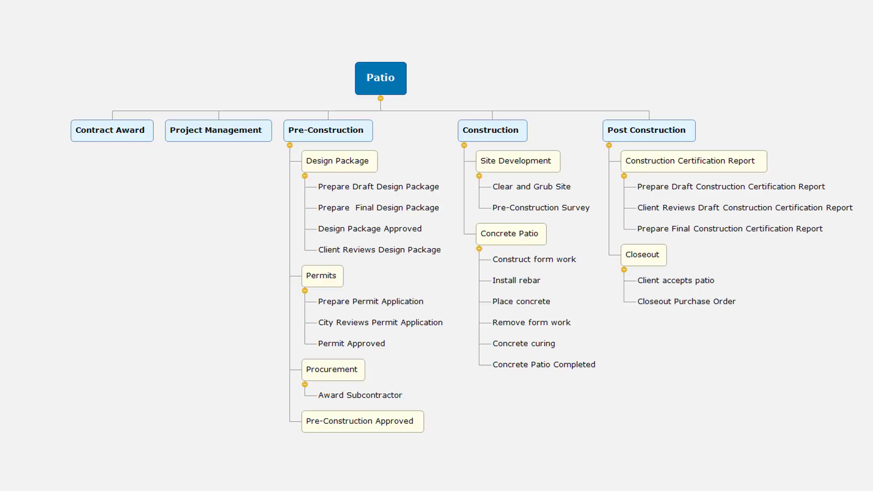
Reorder the activities so Client Reviews Design Package follows Prepare Draft Design Package and Remove form work follows Concrete curing
left_click(416, 253)
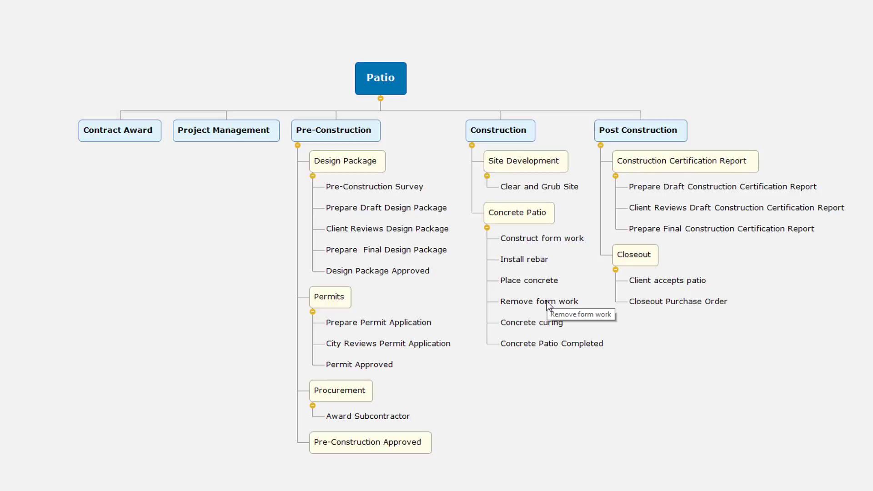
left_click_drag(547, 301, 531, 337)
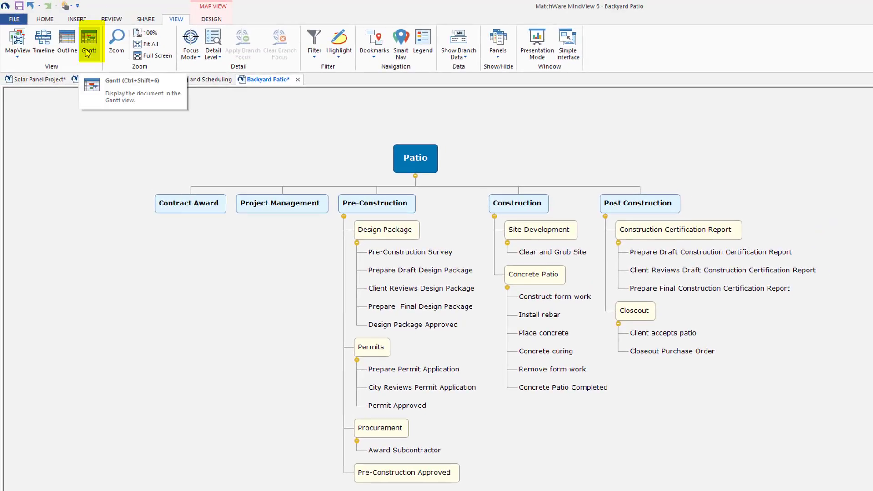
Show the project as a Gantt chart and set the predecessor of Pre-Construction Survey to 2
left_click(88, 53)
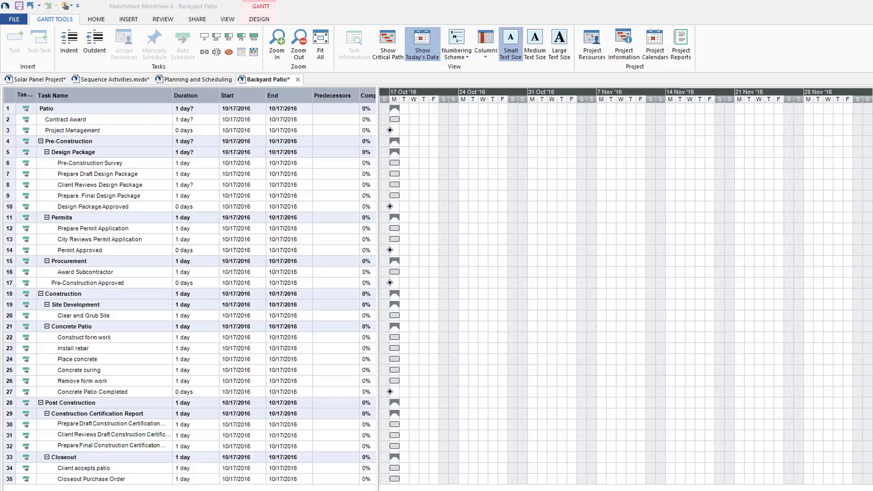
left_click(318, 164)
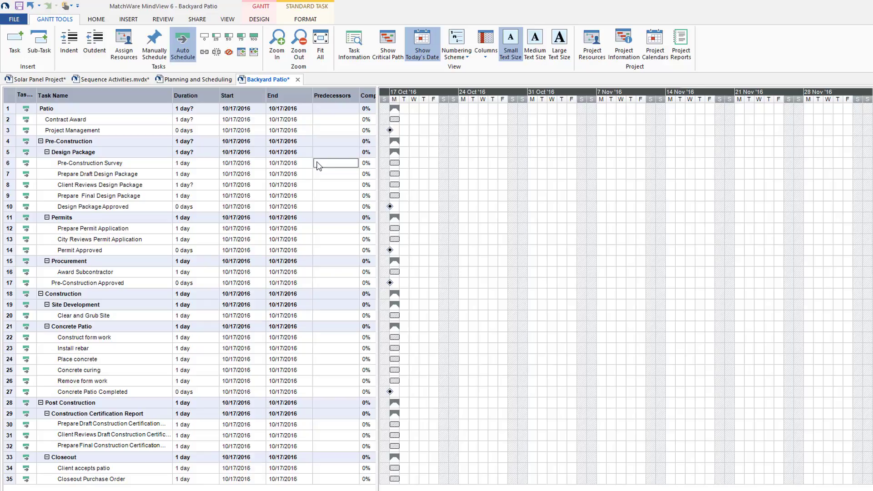
type("2")
left_click(315, 172)
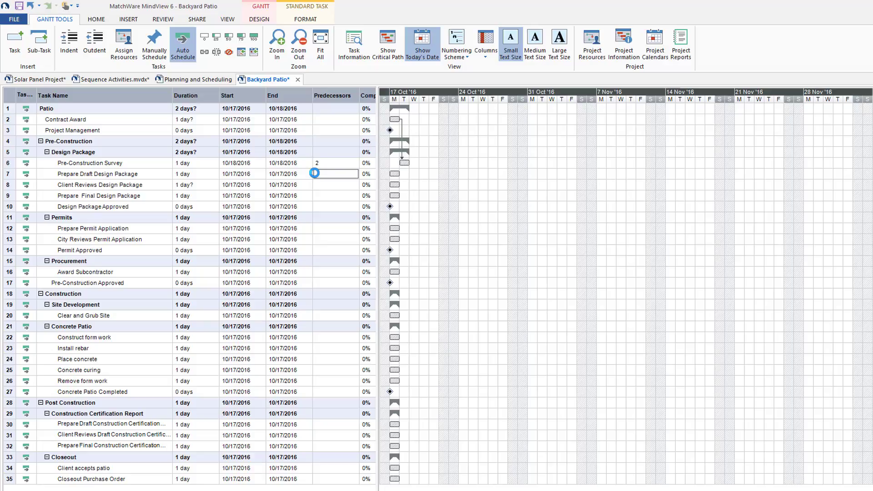
Link the five Design Package tasks in sequence, from Pre-Construction Survey through Design Package Approved
left_click(320, 165)
key("shift+Down")
key("shift+Down")
key("shift+Down")
key("shift+Down")
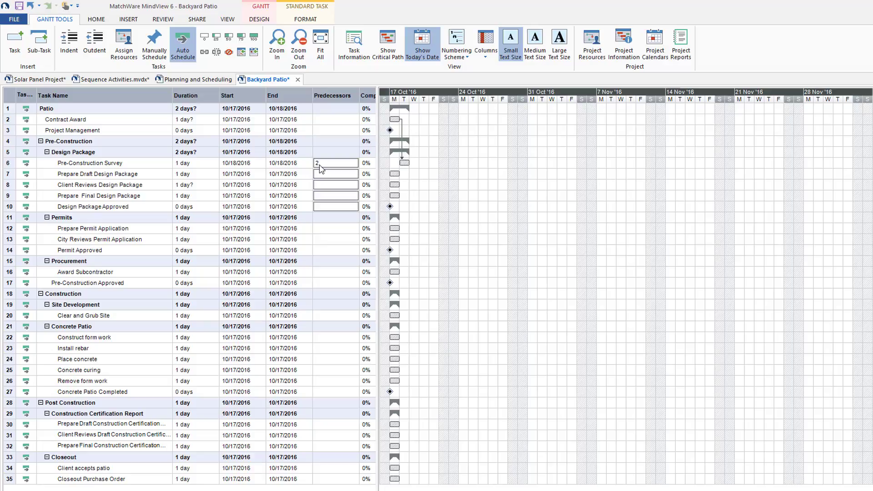
left_click(203, 55)
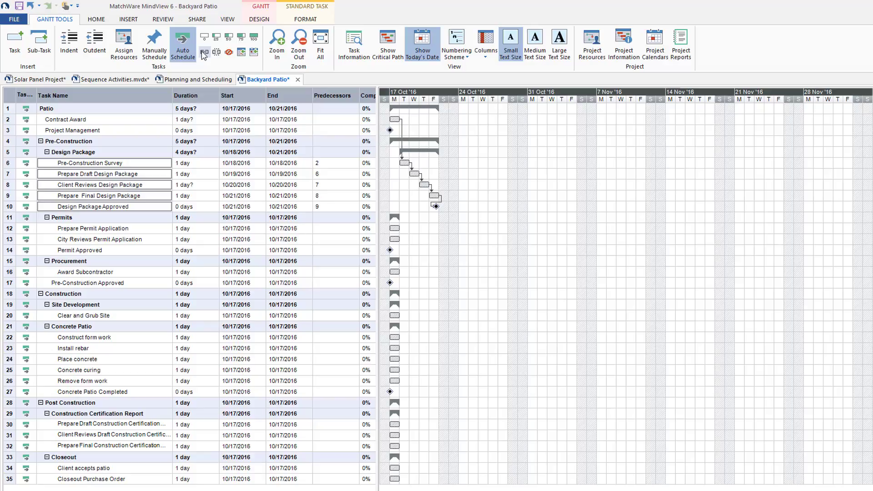
Set the predecessor of Prepare Permit Application to 10 and link the three Permits tasks in sequence through Permit Approved
left_click(321, 229)
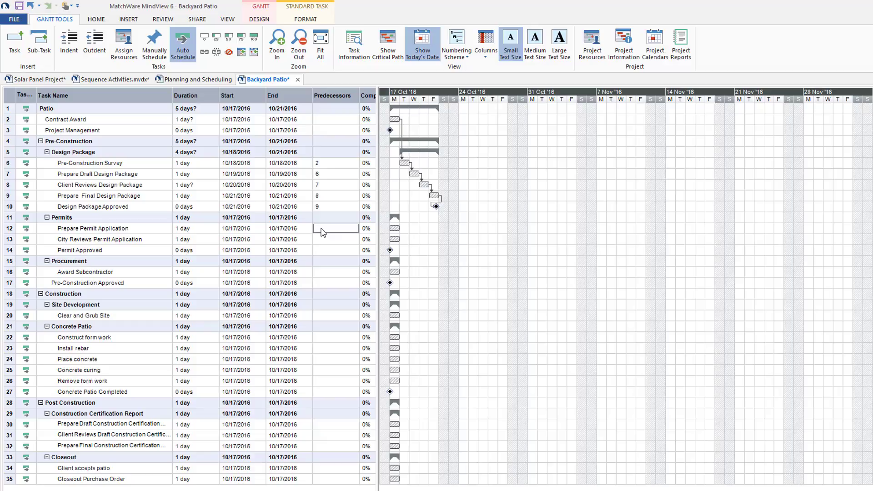
type("10")
key("Return")
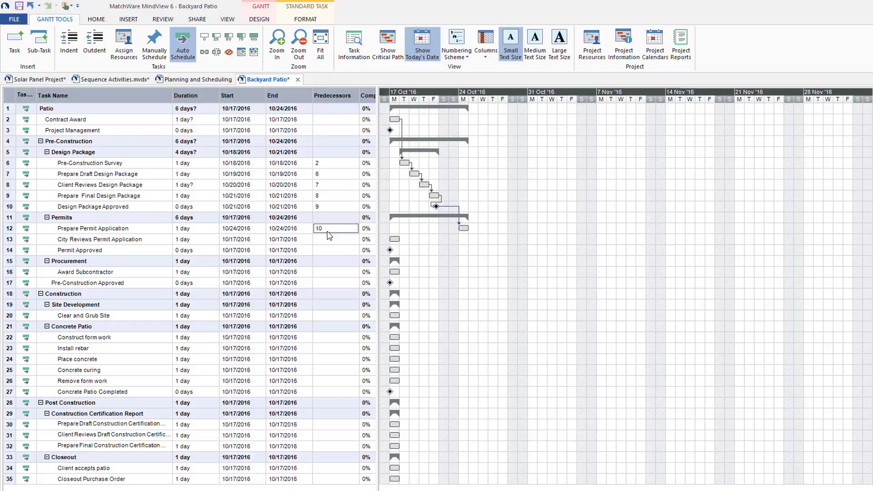
key("shift+Down")
key("shift+Down")
left_click(203, 51)
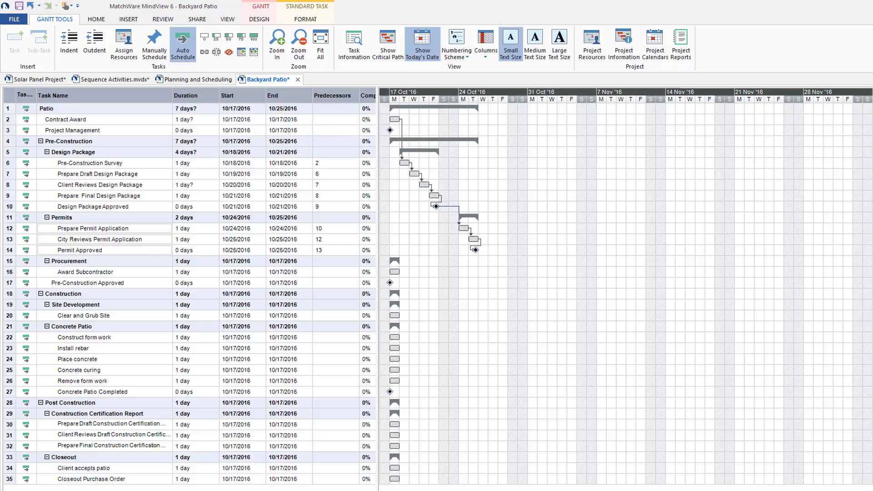
Set the predecessors of Award Subcontractor to 10;14 and those of Pre-Construction Approved to 10;14;16
left_click(342, 273)
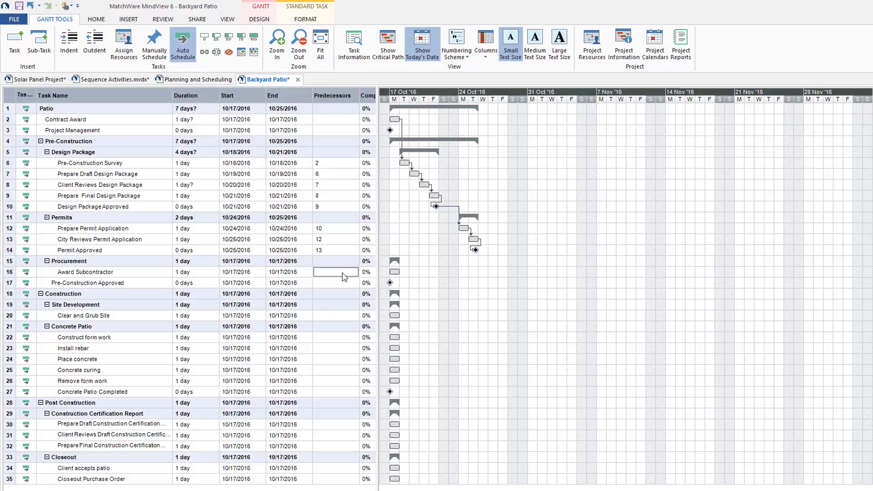
type("10;14")
key("Return")
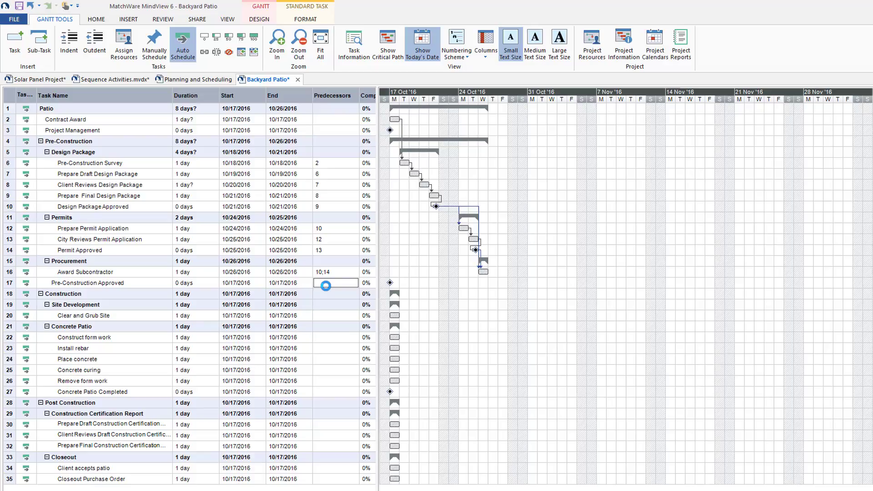
type("10;14;16")
key("Return")
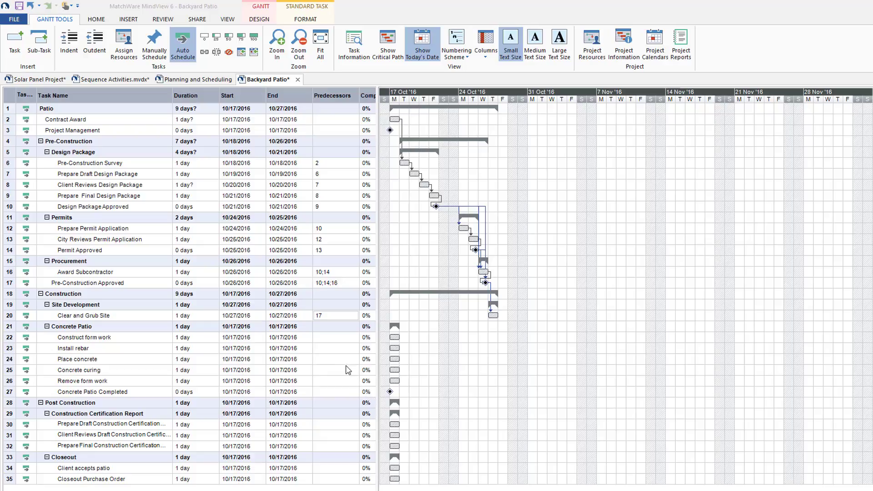
Set the predecessor of Construct form work to 20 and link the Concrete Patio tasks in sequence through Concrete Patio Completed
left_click(334, 338)
type("20")
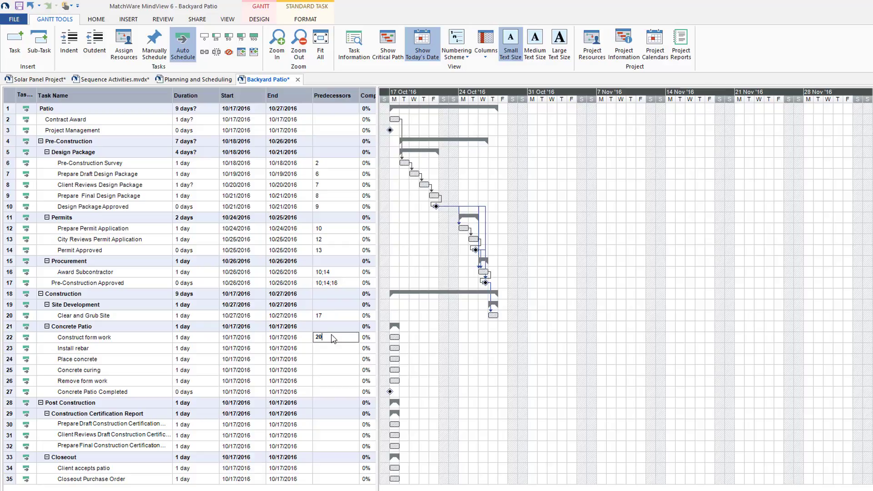
key("Return")
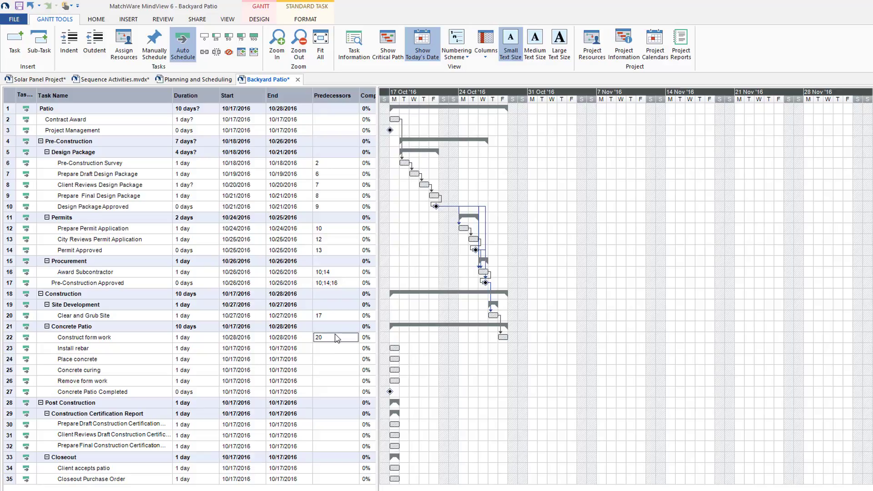
key("shift+Down")
key("shift+Down")
key("shift+Down")
key("shift+Down")
key("shift+Down")
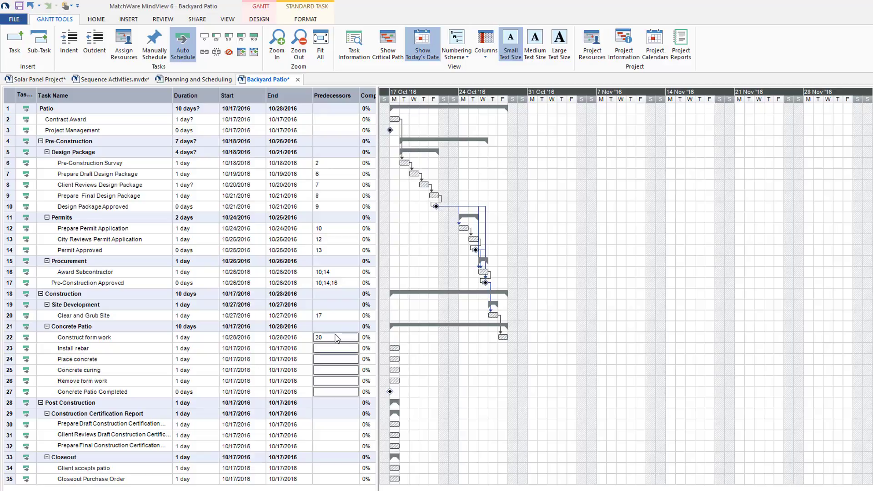
left_click(204, 52)
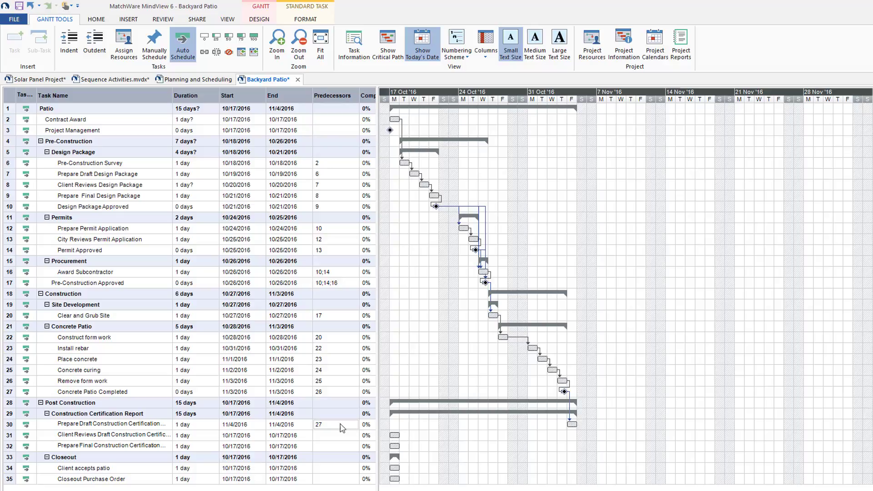
Link the draft, client review and final tasks of the Construction Certification Report in sequence
left_click(331, 426)
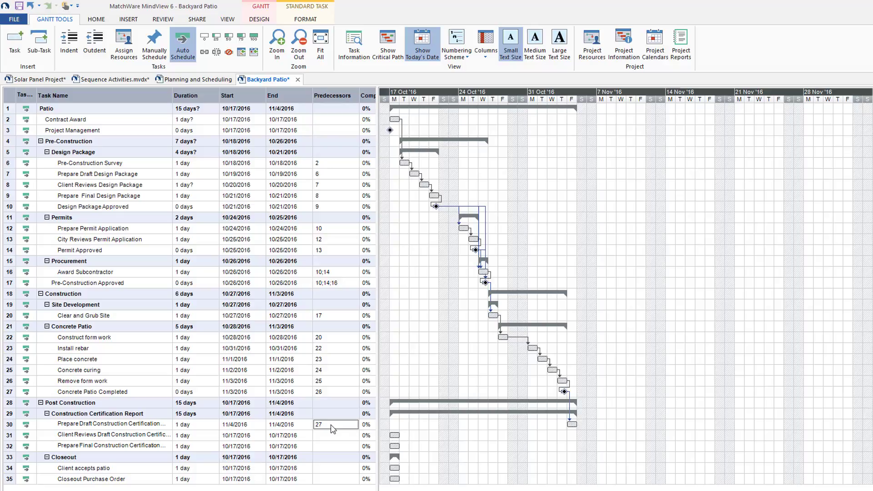
left_click(205, 52)
Set the predecessor of Client accepts patio to 27 and that of Closeout Purchase Order to 34
left_click(332, 468)
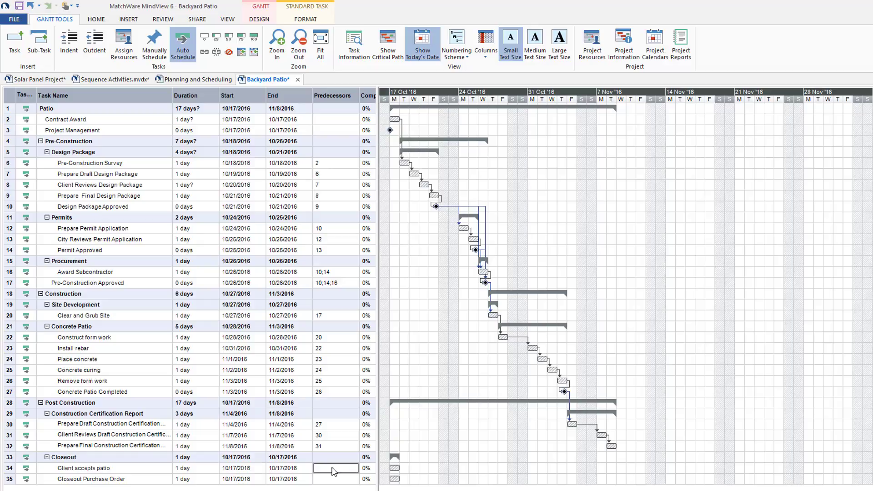
type("27")
left_click(330, 477)
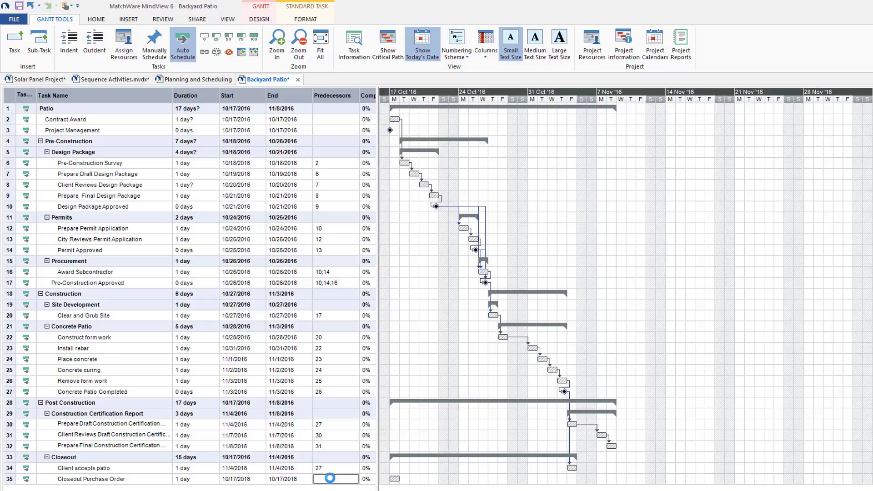
type("34")
key("Return")
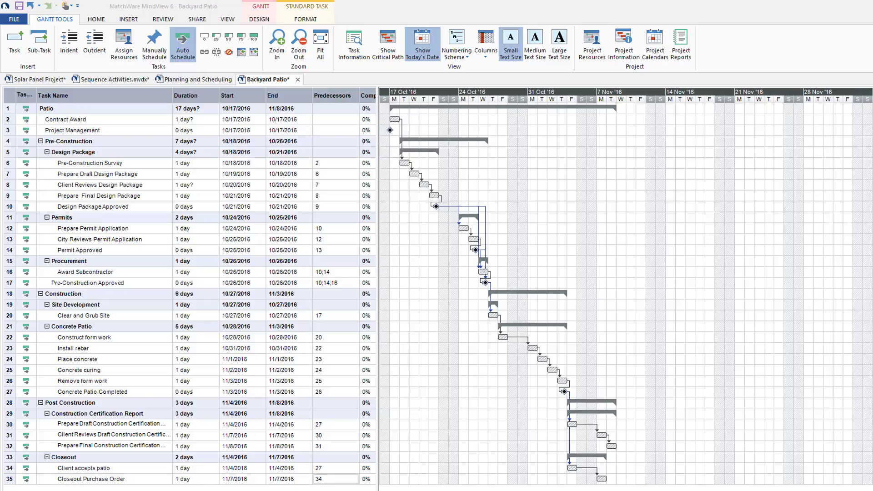